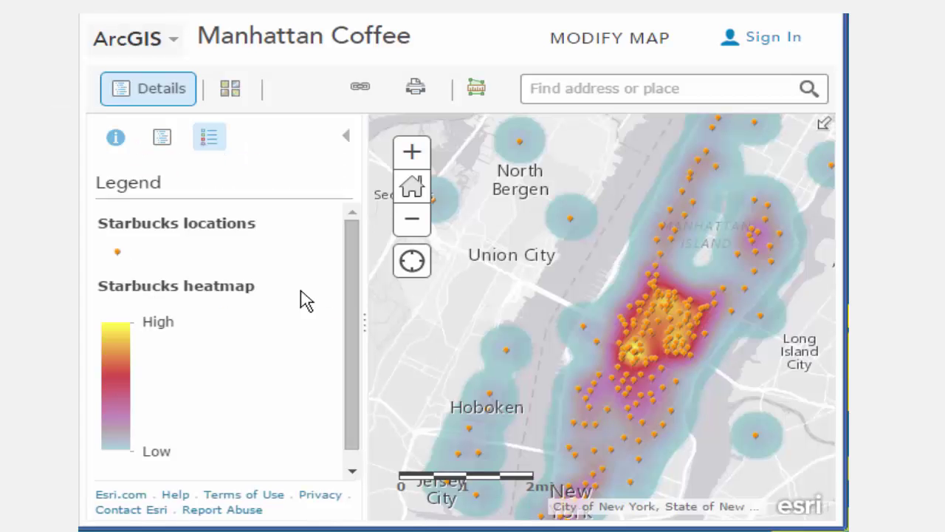
# Open the Starbucks locations attribute table and scroll through its records.
pyautogui.click(160, 143)
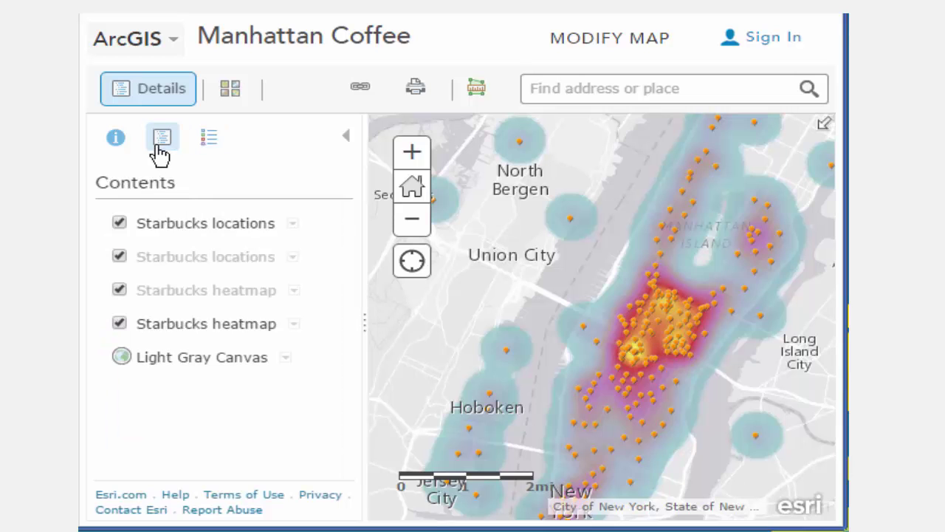
pyautogui.click(293, 226)
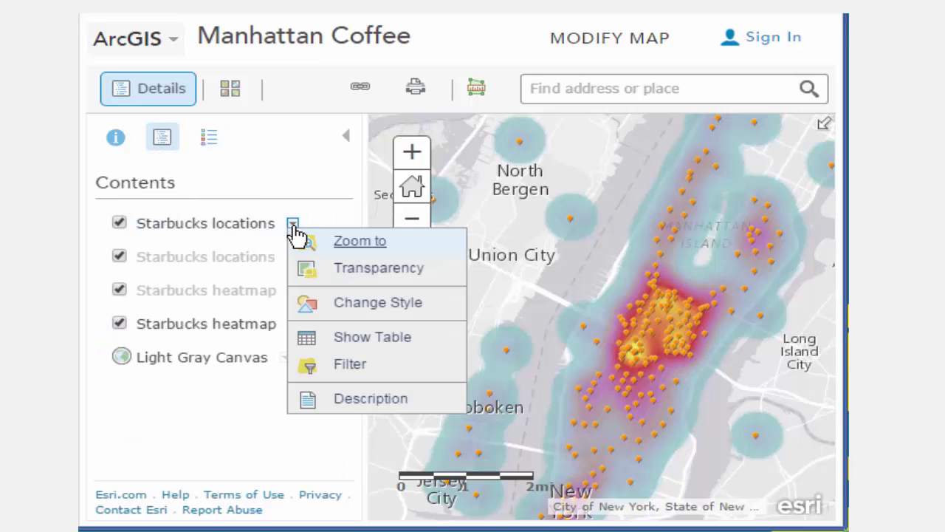
pyautogui.click(353, 339)
pyautogui.moveTo(443, 516); pyautogui.dragTo(778, 527)
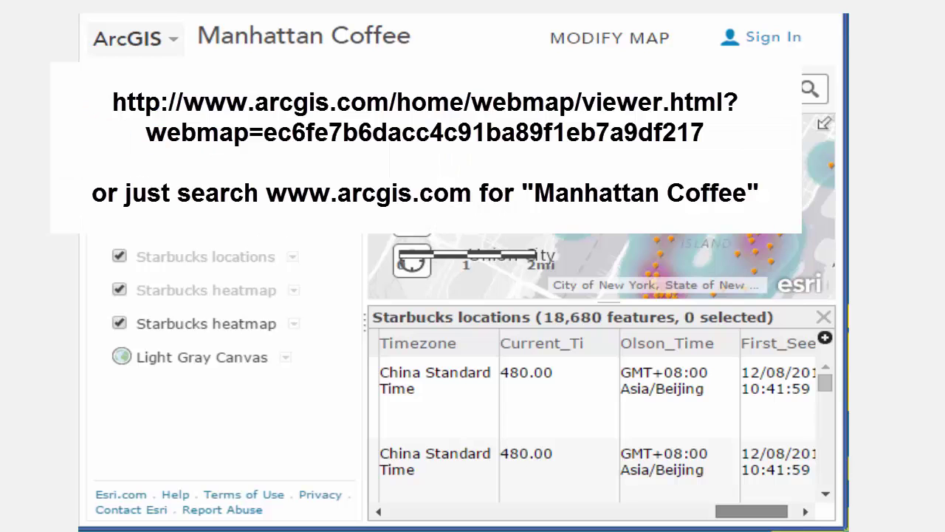
# Close the table, zoom out one level, then box-zoom toward Manhattan and Long Island City.
pyautogui.click(824, 318)
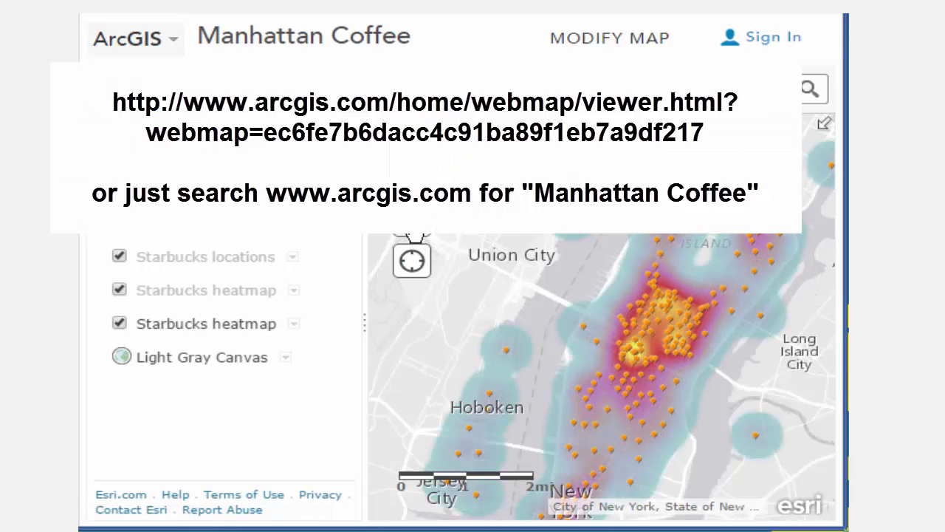
pyautogui.click(412, 221)
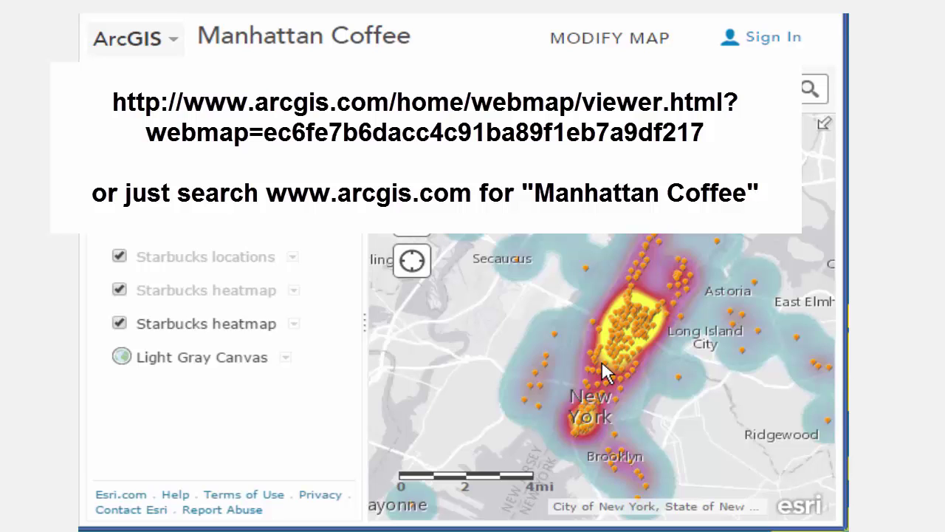
pyautogui.moveTo(565, 315); pyautogui.dragTo(745, 251)
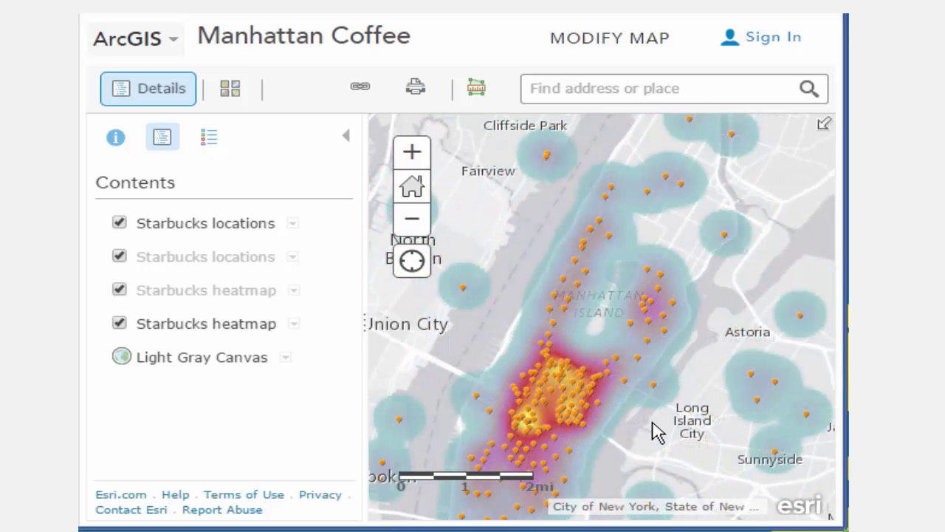
# Zoom into midtown, view the Rockefeller Center Subway store popup, then zoom back out.
pyautogui.scroll(2, 548, 419)
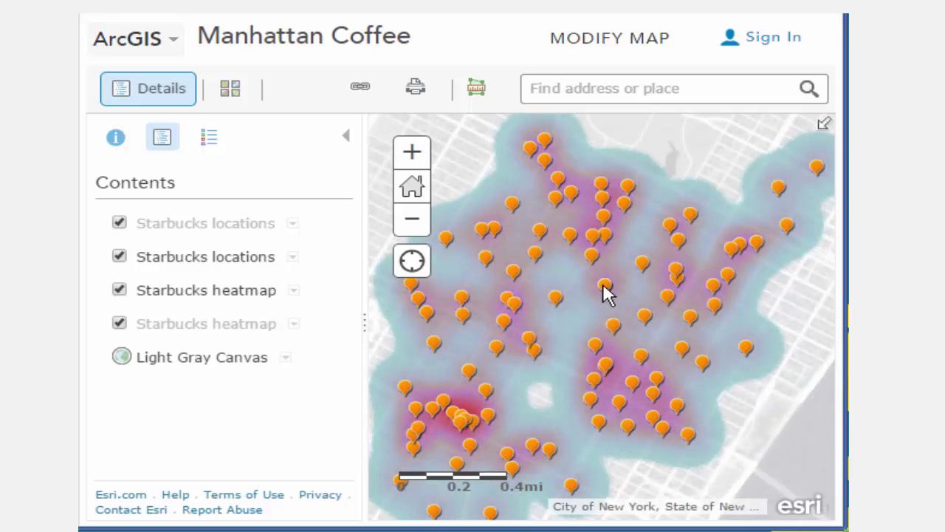
pyautogui.click(604, 288)
pyautogui.scroll(-1, 519, 372)
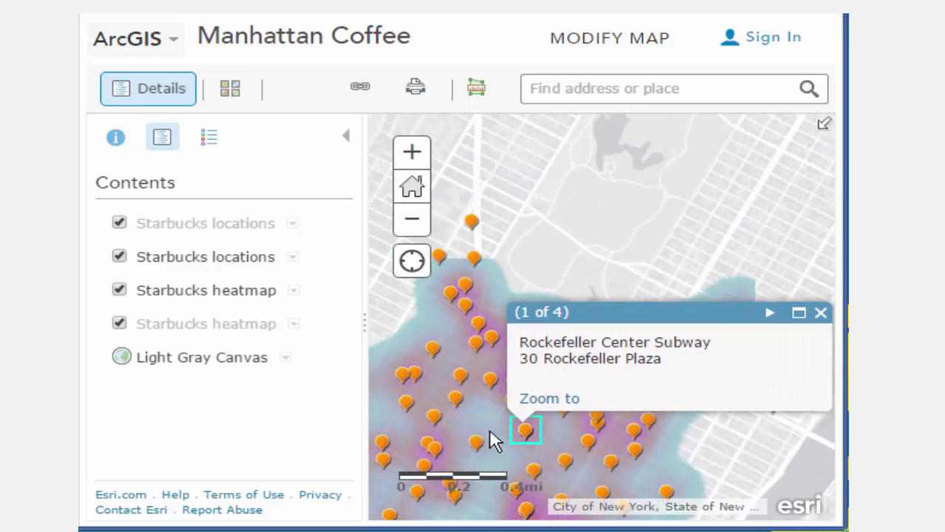
pyautogui.scroll(-2, 491, 437)
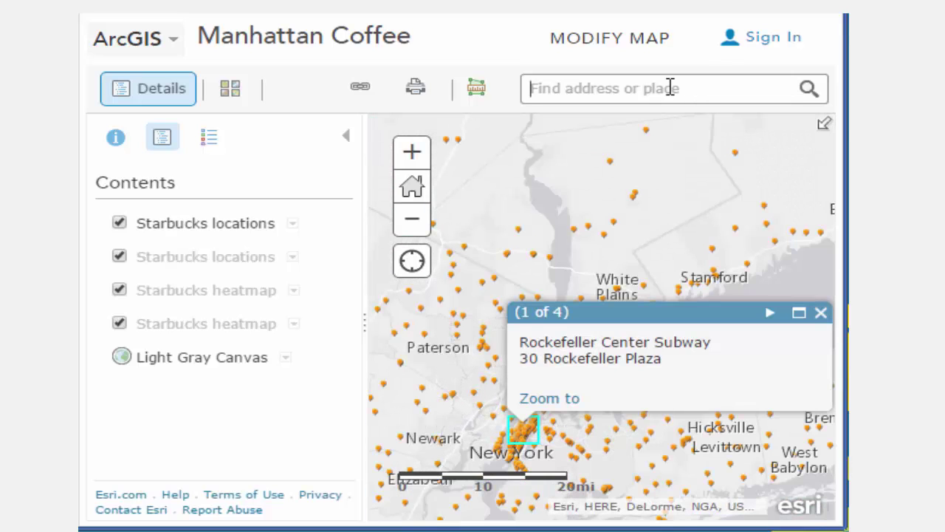
# Go to Tokyo, Japan, zoom out and pan to show Yokohama and the bay.
pyautogui.write('tokyo')
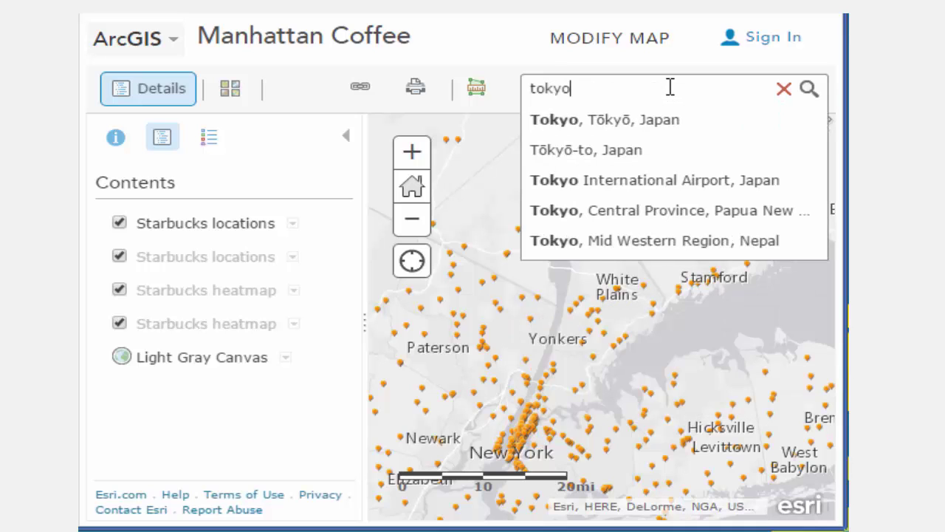
pyautogui.press('Down')
pyautogui.press('Return')
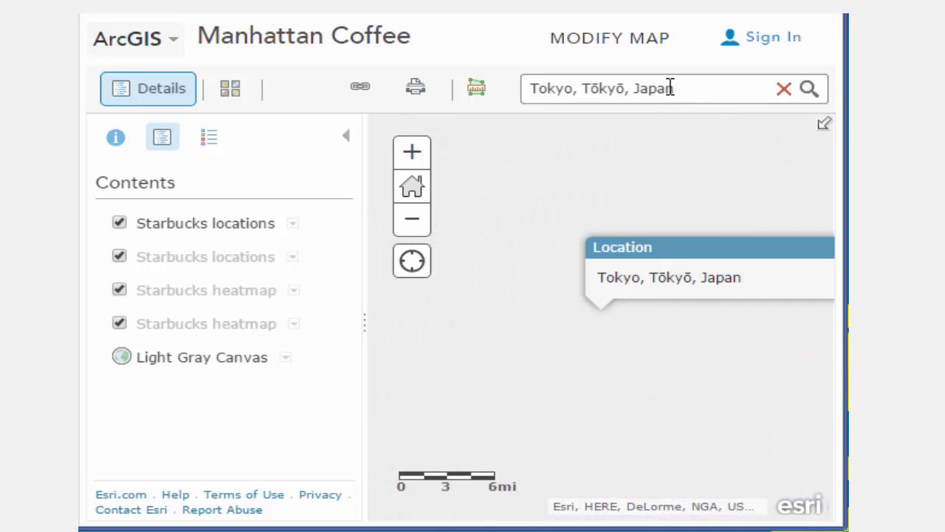
pyautogui.click(412, 223)
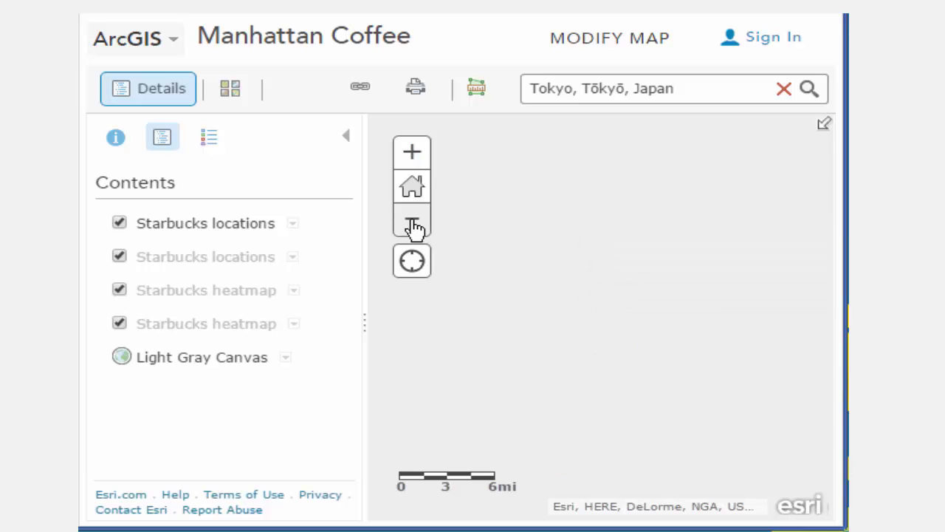
pyautogui.moveTo(527, 359); pyautogui.dragTo(515, 290)
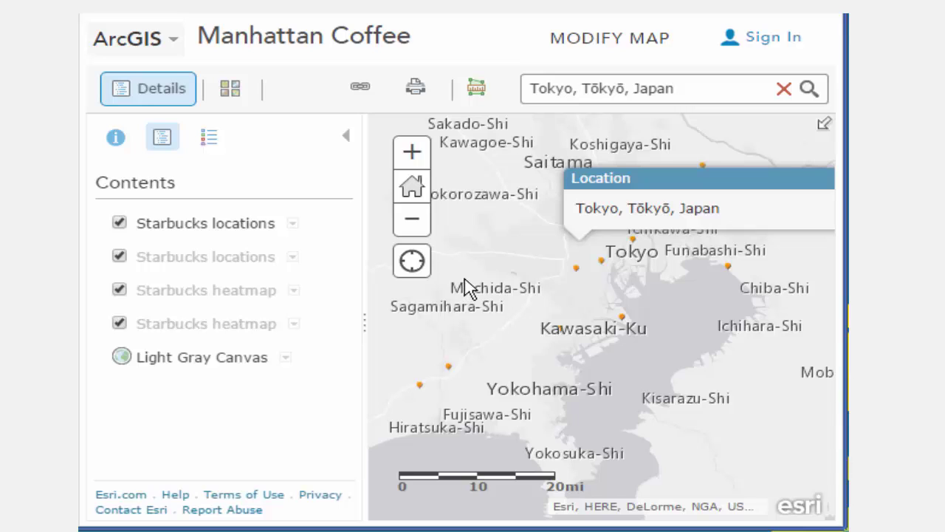
# Replace the search with 'san franc' and go to San Francisco, California.
pyautogui.moveTo(699, 88); pyautogui.dragTo(519, 98)
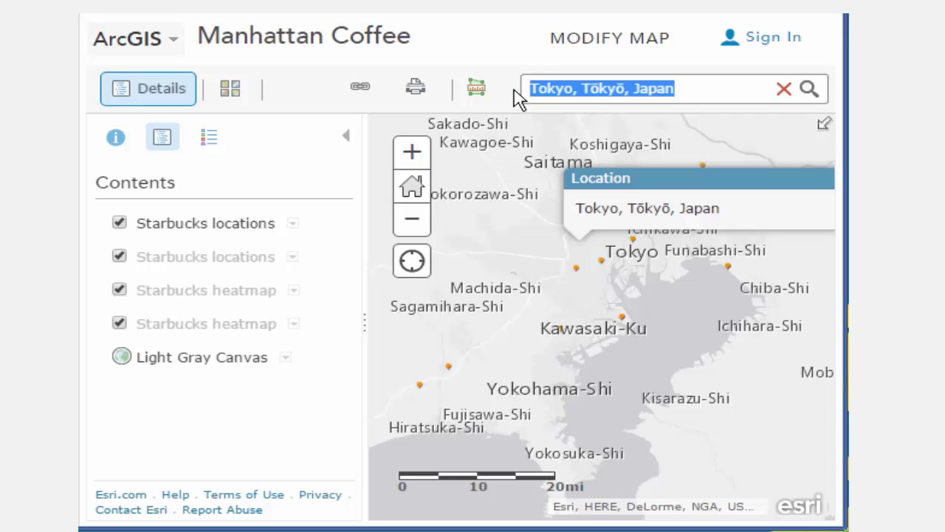
pyautogui.write('san franc')
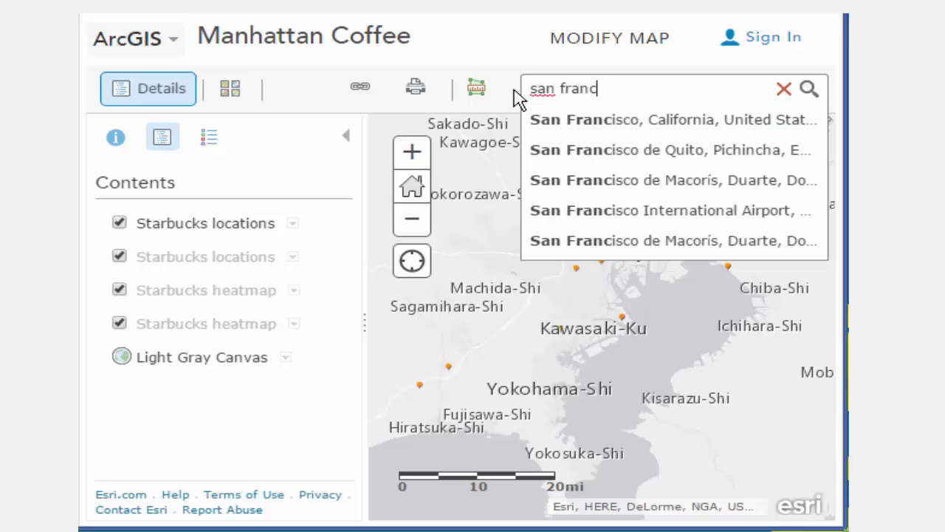
pyautogui.press('Down')
pyautogui.press('Return')
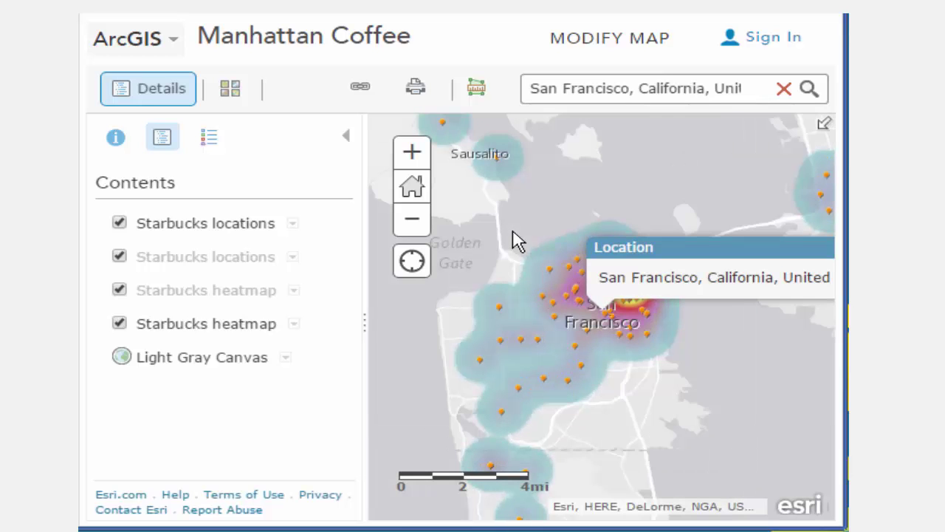
# Pan toward Berkeley and San Leandro, close the location popup, then recentre and zoom on San Francisco.
pyautogui.moveTo(690, 348); pyautogui.dragTo(469, 376)
pyautogui.moveTo(715, 385); pyautogui.dragTo(638, 382)
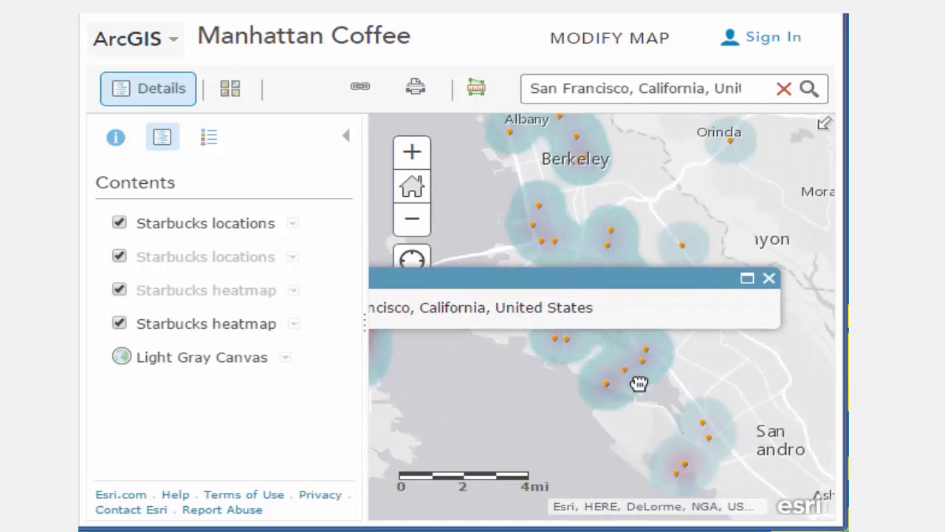
pyautogui.click(766, 277)
pyautogui.moveTo(625, 350); pyautogui.dragTo(823, 416)
pyautogui.moveTo(660, 407); pyautogui.dragTo(748, 311)
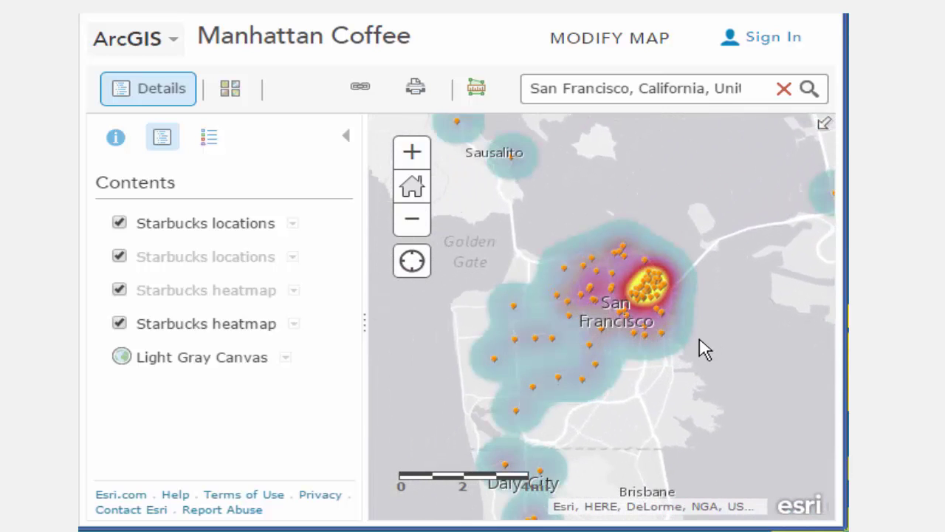
pyautogui.scroll(1, 702, 349)
pyautogui.moveTo(679, 361); pyautogui.dragTo(775, 407)
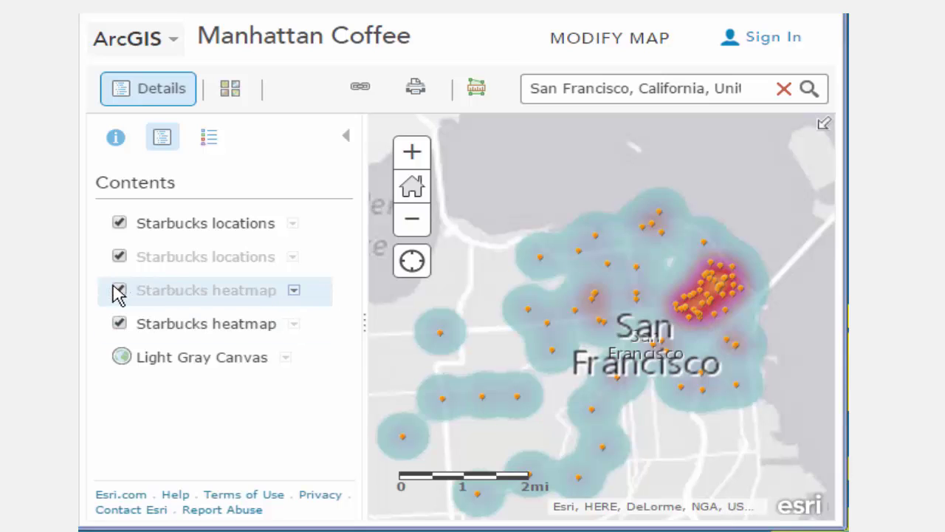
# Toggle the Starbucks locations and heatmap layers in Contents, then zoom out over the Bay Area.
pyautogui.click(118, 224)
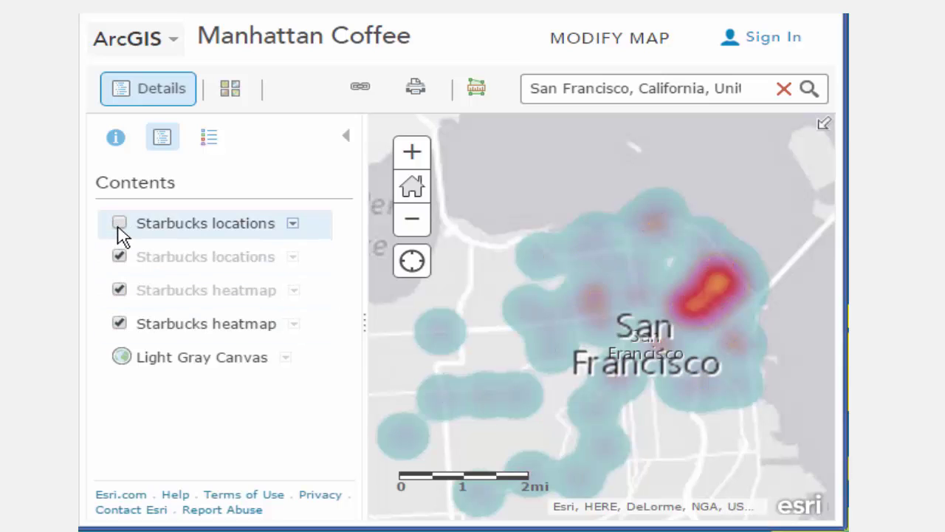
pyautogui.click(119, 224)
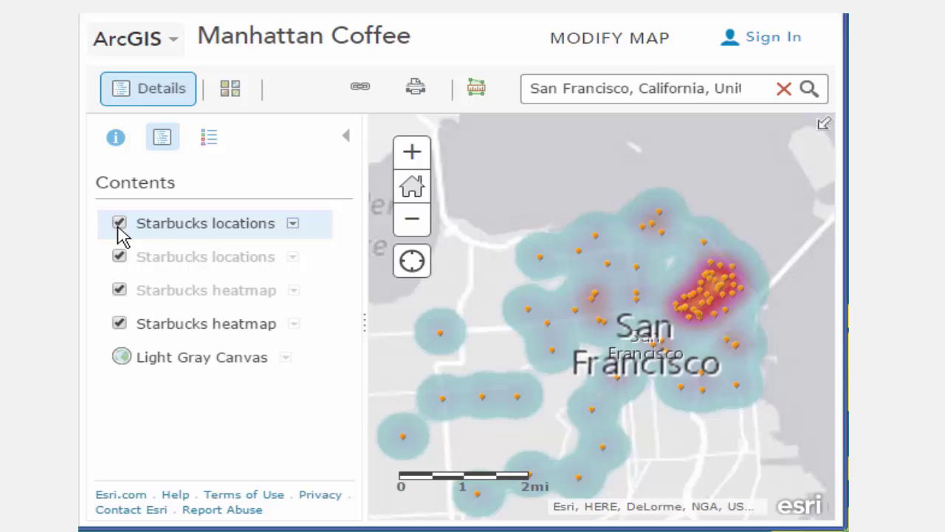
pyautogui.click(120, 225)
pyautogui.click(120, 256)
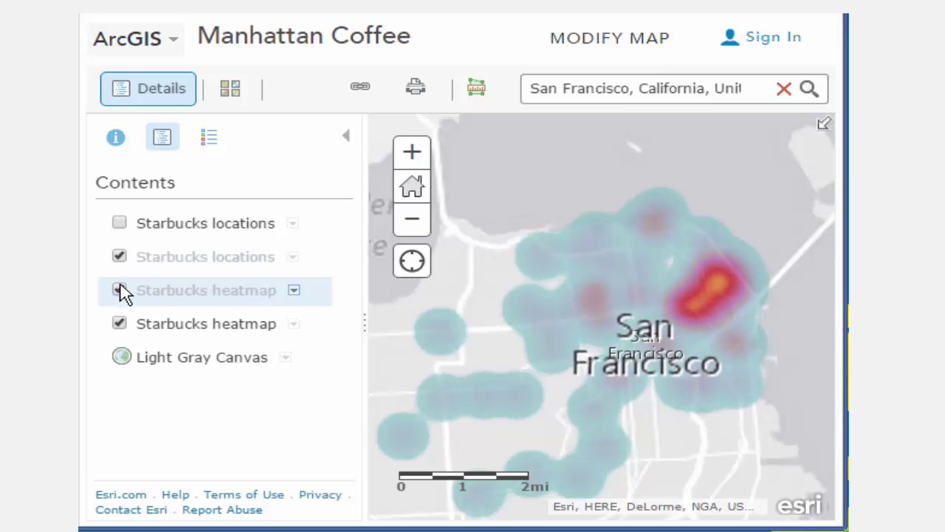
pyautogui.click(120, 290)
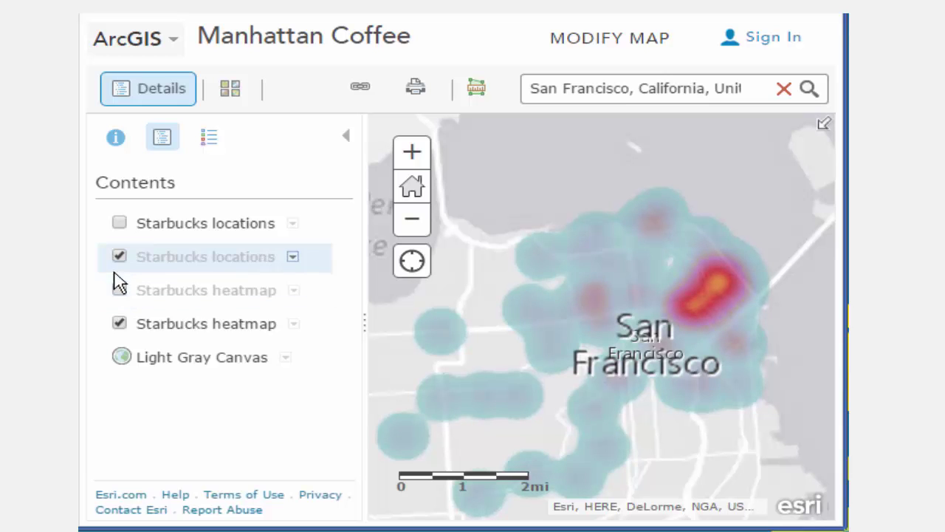
pyautogui.click(118, 324)
pyautogui.scroll(-2, 479, 337)
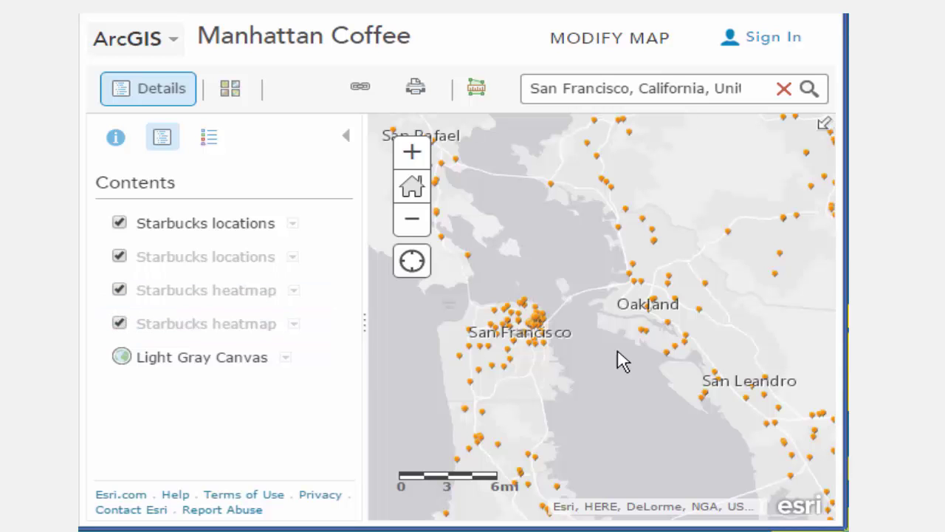
# Zoom out and pan to San Jose, then pan back toward San Francisco.
pyautogui.scroll(-1, 622, 361)
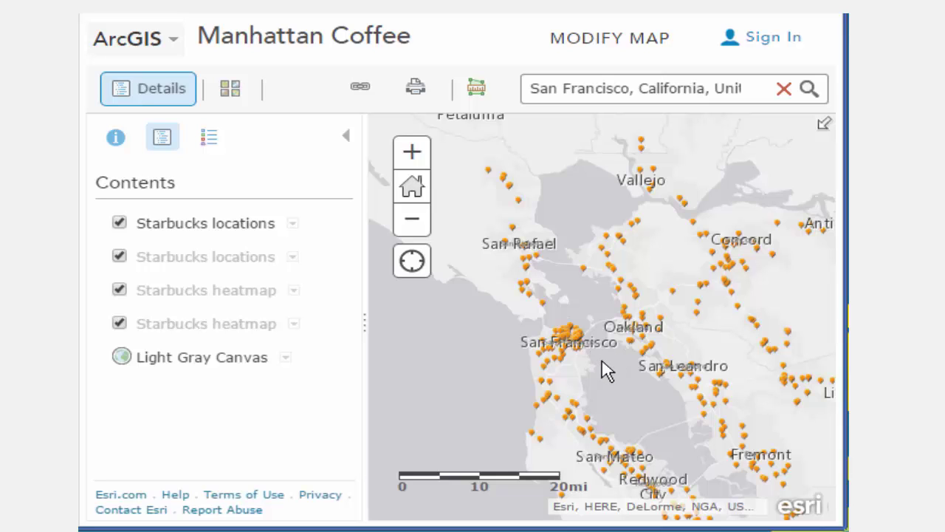
pyautogui.moveTo(608, 371); pyautogui.dragTo(534, 249)
pyautogui.scroll(-1, 622, 353)
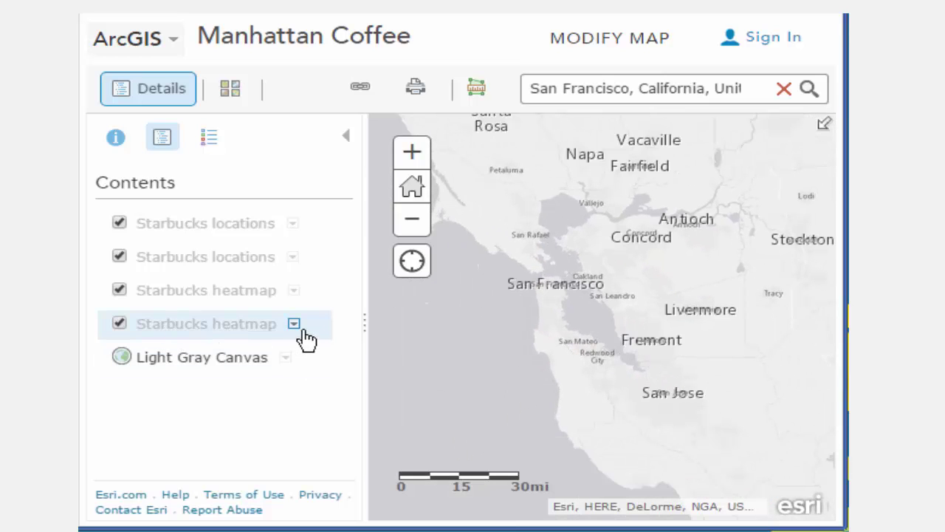
pyautogui.scroll(2, 559, 338)
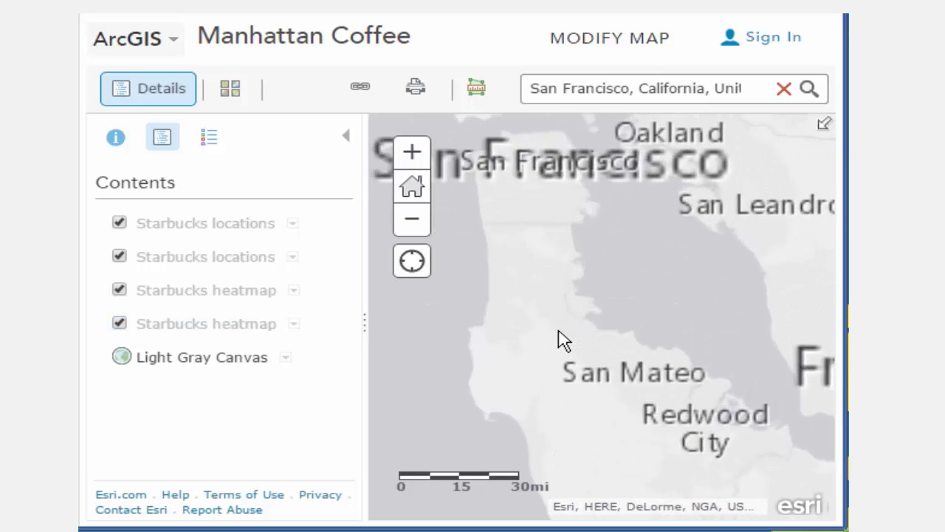
pyautogui.moveTo(566, 268); pyautogui.dragTo(584, 402)
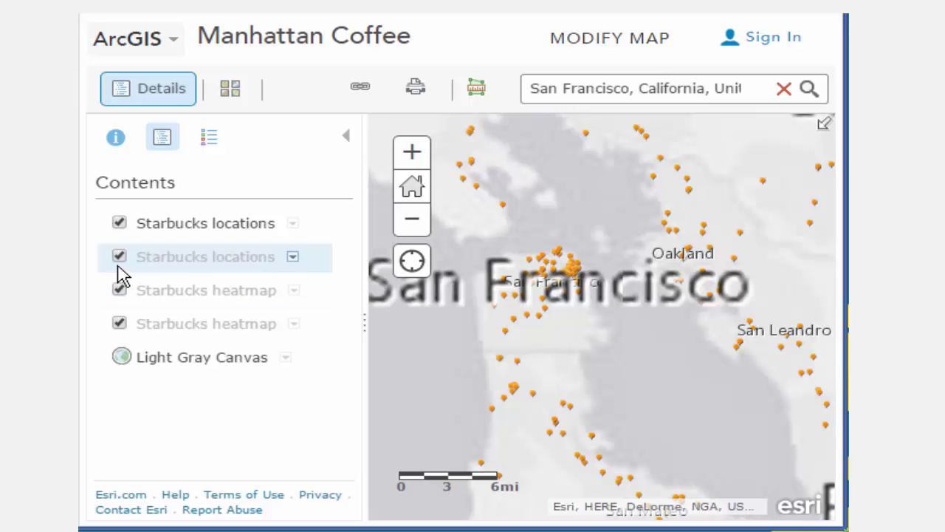
# Zoom into downtown San Francisco, view the 201 Spear Street store, and open the layer's style options.
pyautogui.scroll(1, 576, 294)
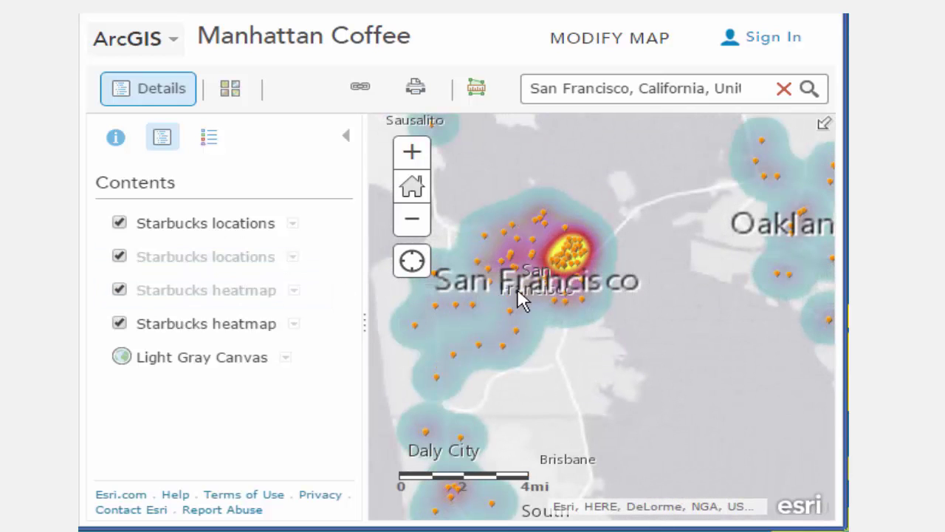
pyautogui.scroll(1, 563, 281)
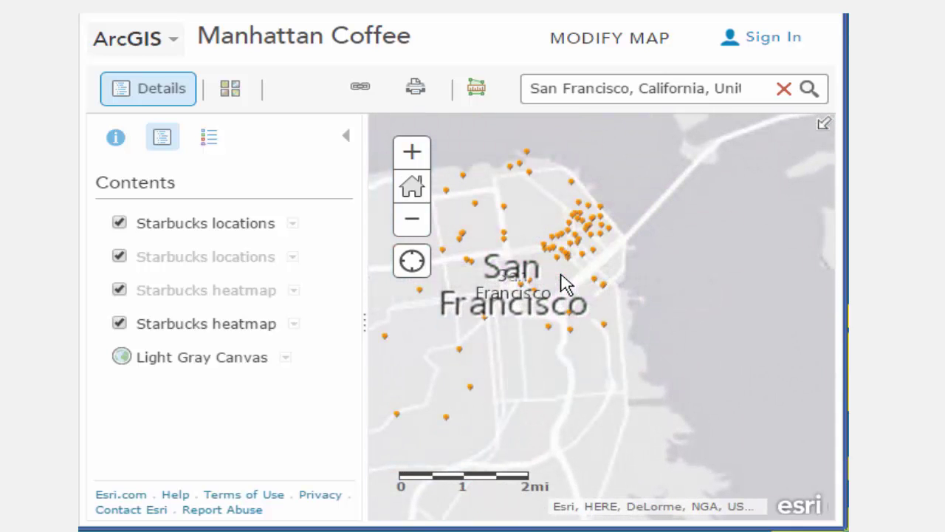
pyautogui.scroll(1, 575, 259)
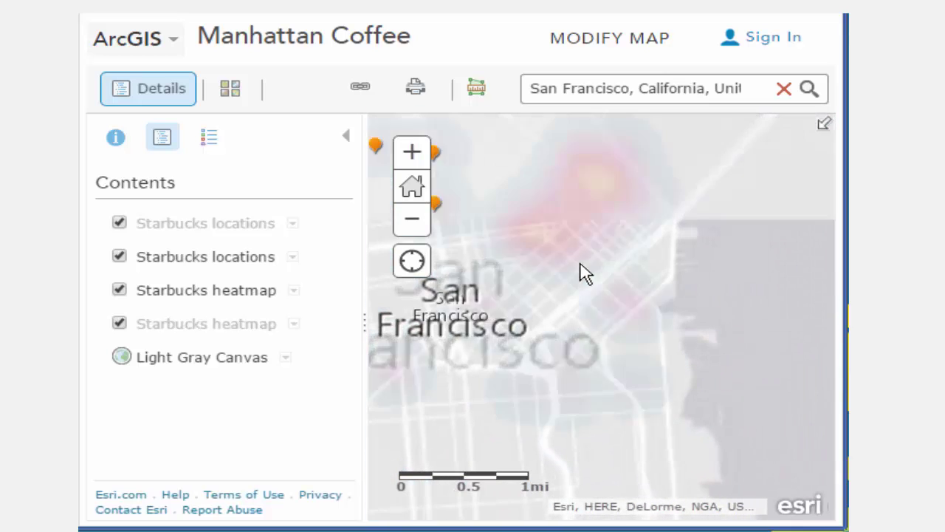
pyautogui.moveTo(772, 361); pyautogui.dragTo(802, 438)
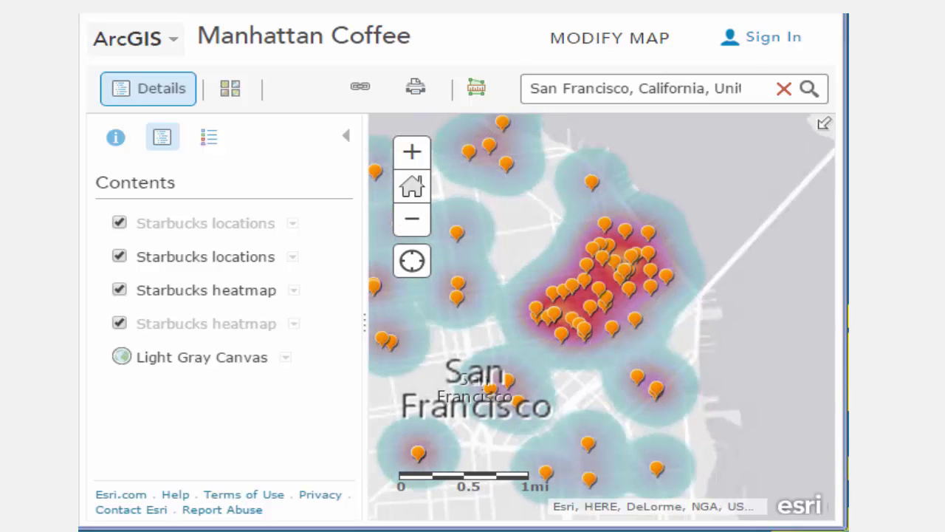
pyautogui.click(671, 278)
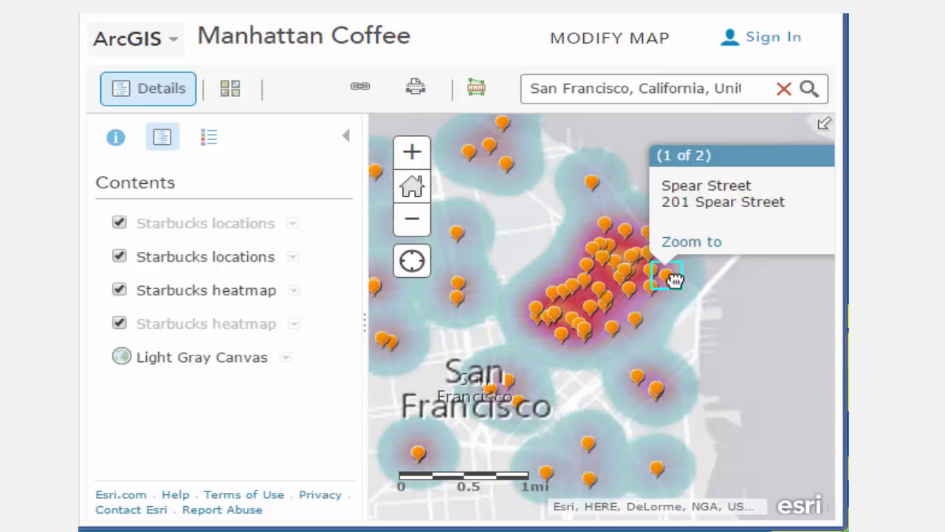
pyautogui.click(180, 275)
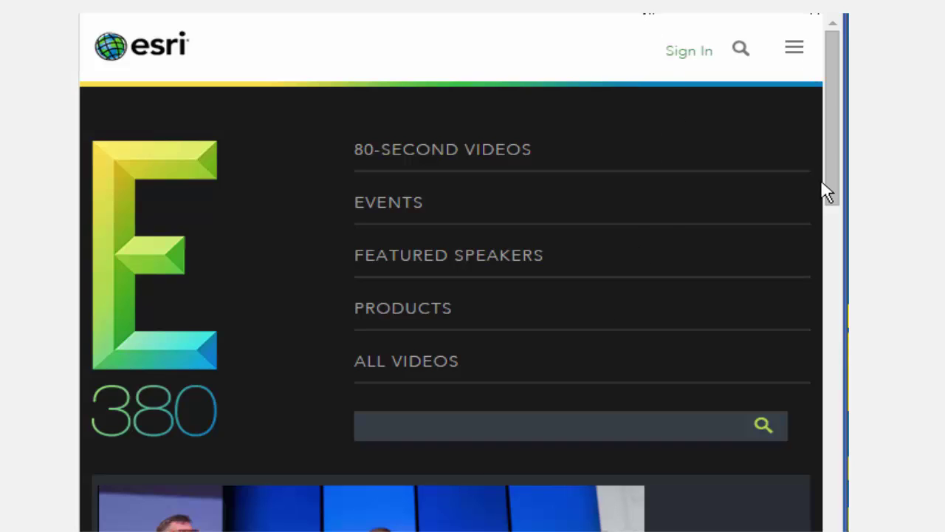
# Scroll the E380 page to the Starbucks Coffee and IT video and play it.
pyautogui.moveTo(833, 181); pyautogui.dragTo(842, 288)
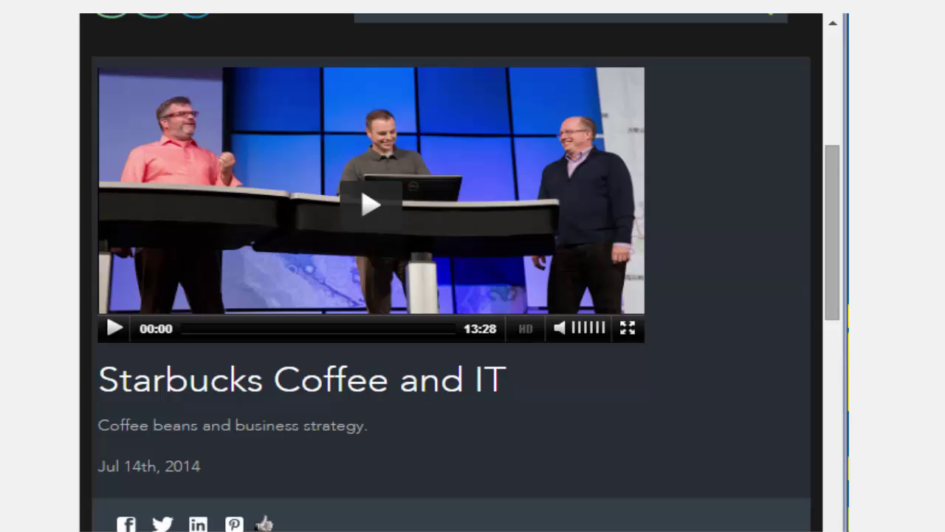
pyautogui.click(375, 203)
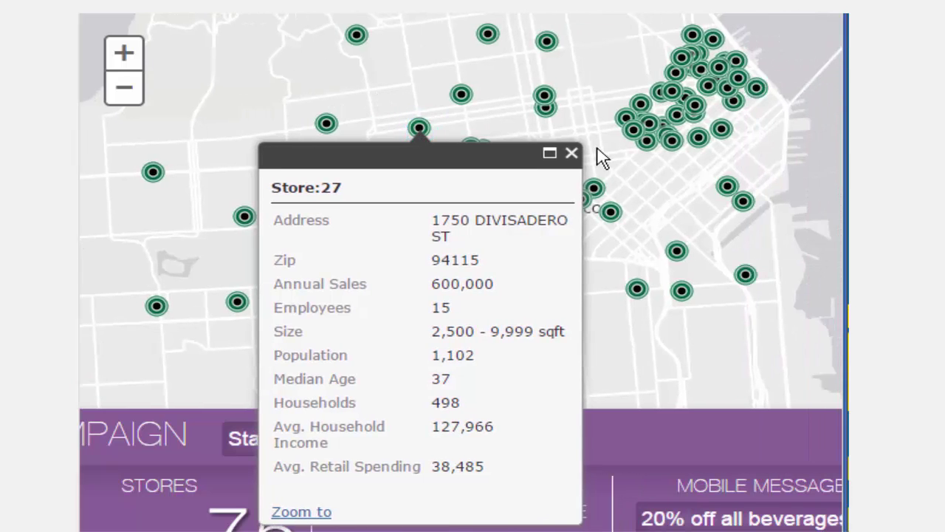
# Zoom into the downtown store cluster, then pan via Mission Street west to the Presidio-area stores.
pyautogui.moveTo(715, 190); pyautogui.dragTo(533, 54)
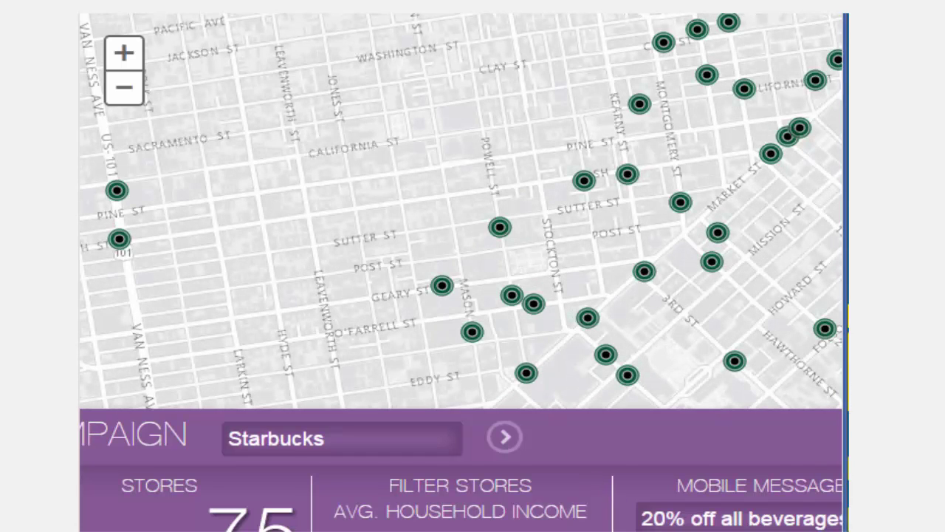
pyautogui.moveTo(470, 238); pyautogui.dragTo(357, 183)
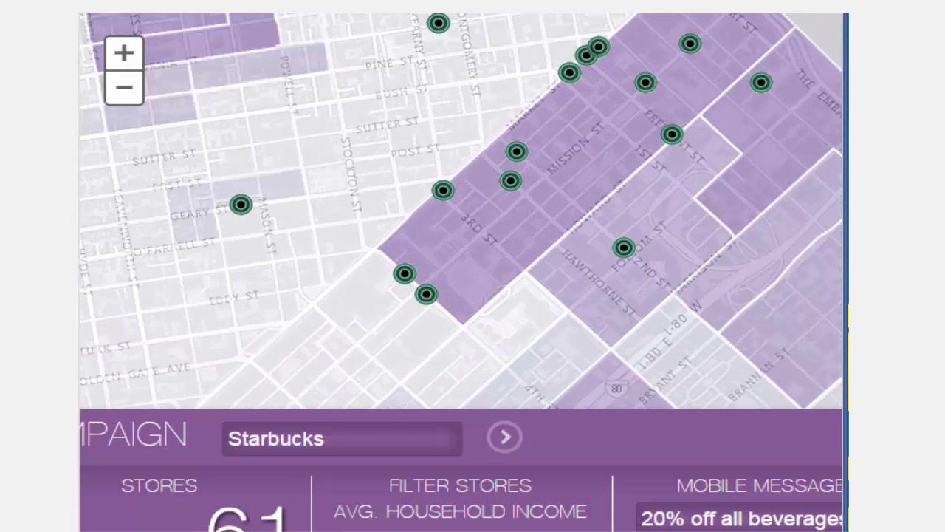
pyautogui.scroll(-2, 520, 343)
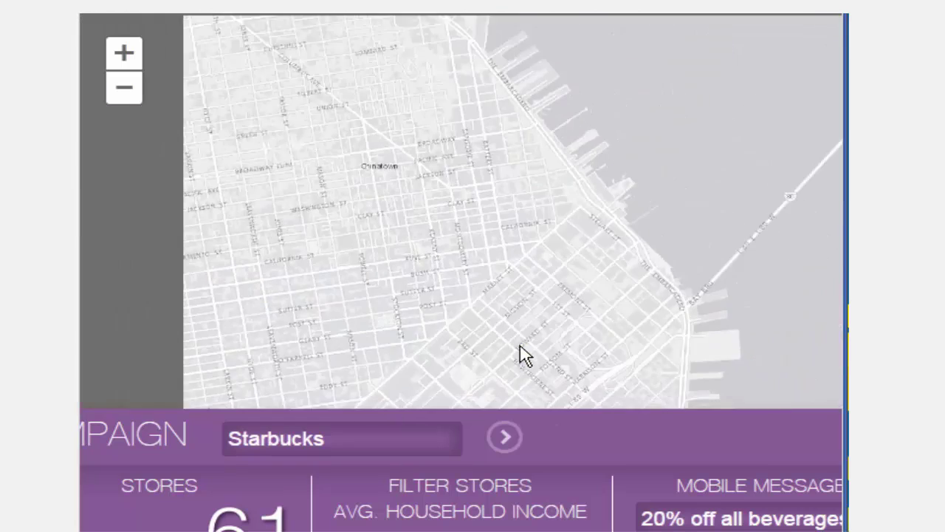
pyautogui.moveTo(511, 311); pyautogui.dragTo(647, 354)
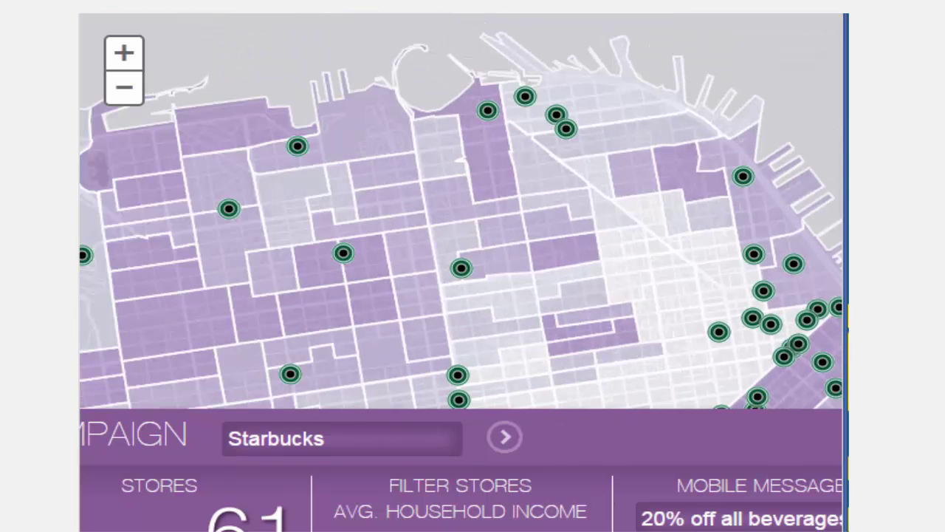
pyautogui.moveTo(546, 242)
pyautogui.mouseDown()
pyautogui.moveTo(680, 220)
pyautogui.moveTo(753, 147)
pyautogui.mouseUp()
pyautogui.moveTo(310, 170); pyautogui.dragTo(426, 165)
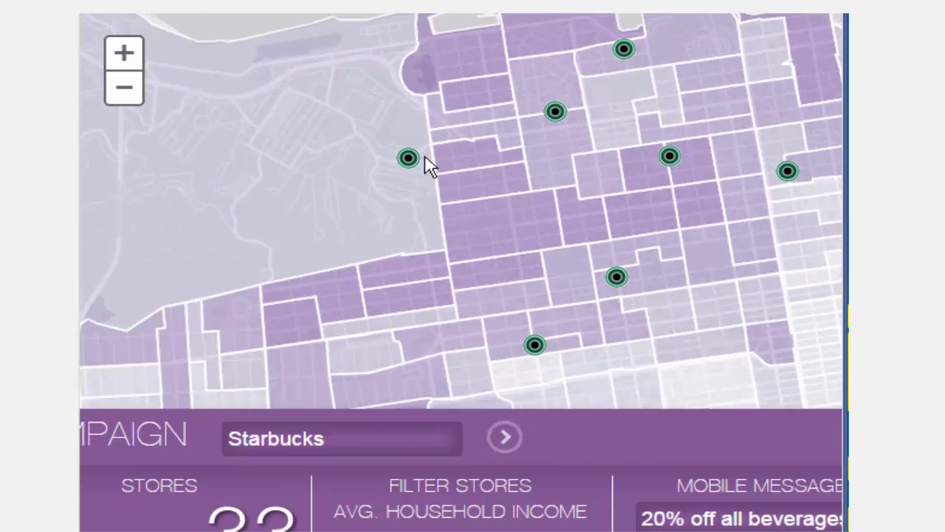
# View Store 58 and its block group details, then open Store 27 at 1750 Divisadero St.
pyautogui.click(409, 157)
pyautogui.click(511, 186)
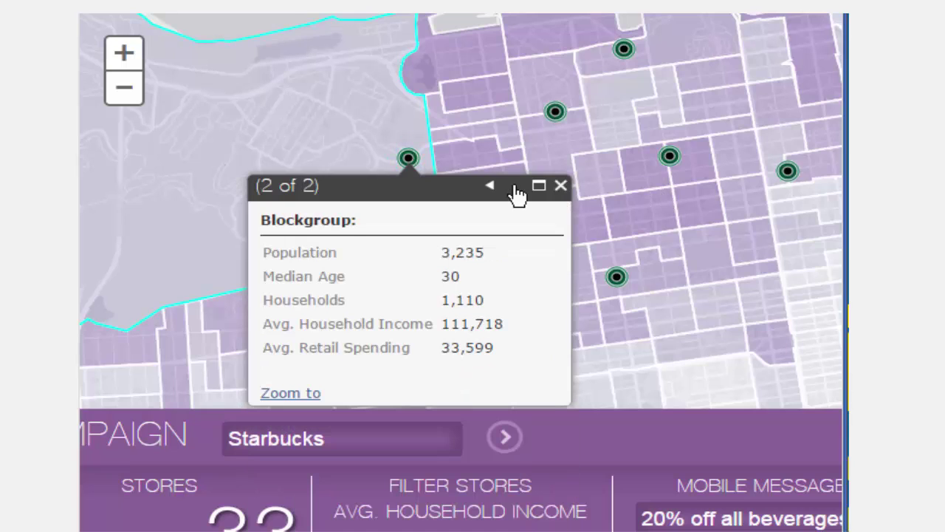
pyautogui.click(561, 186)
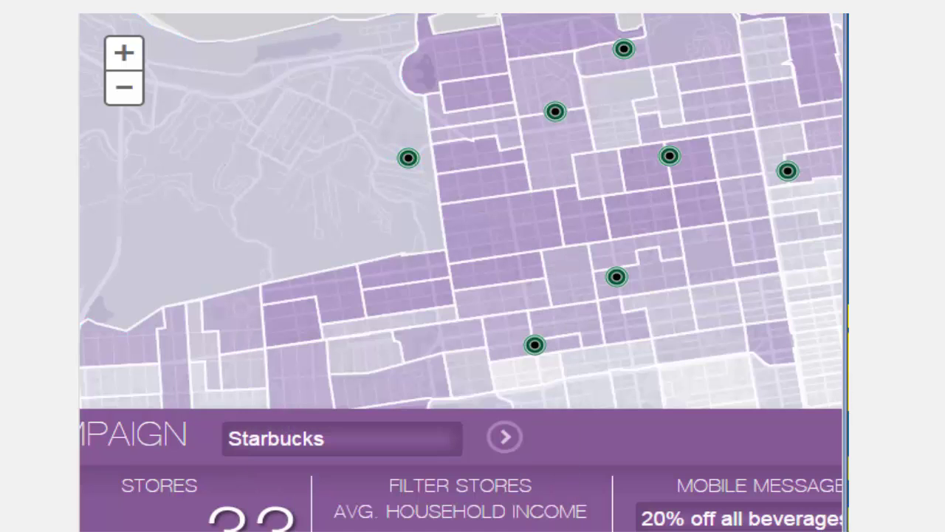
pyautogui.hscroll(3, 461, 273)
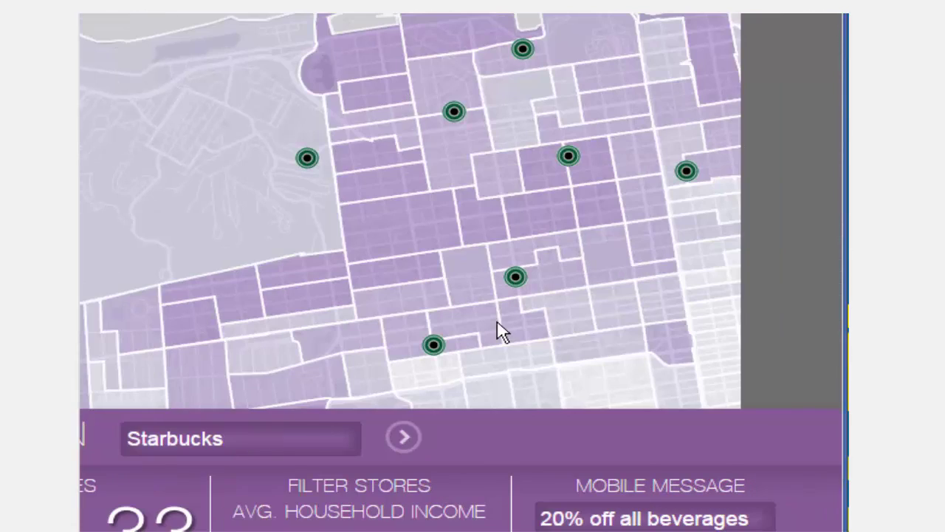
pyautogui.click(433, 346)
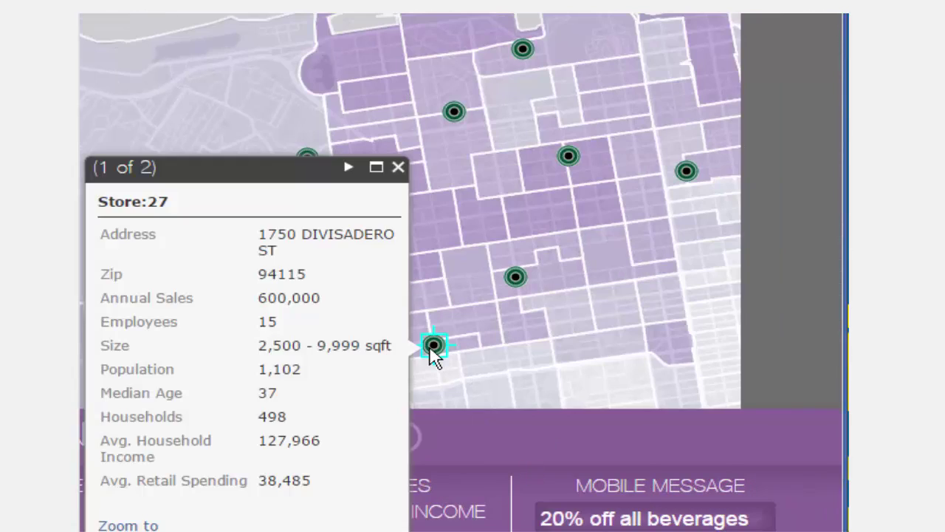